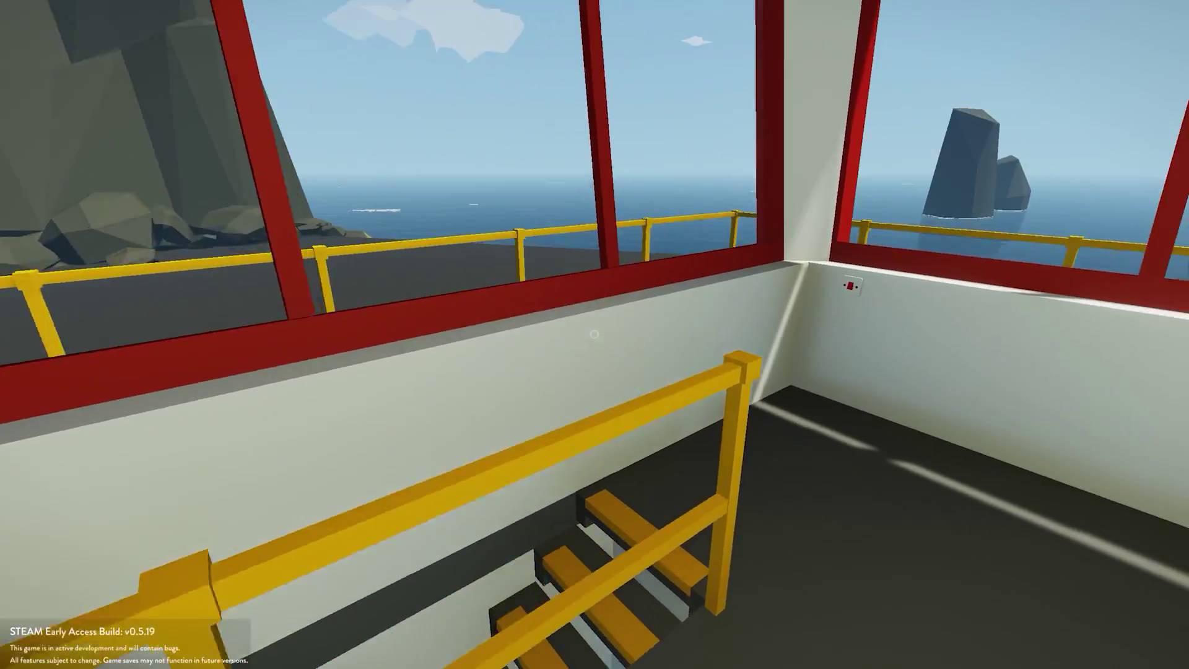
- Walk down the stairs, across the apron and into the blue hangar to the Create Vehicle workbench
key("w")
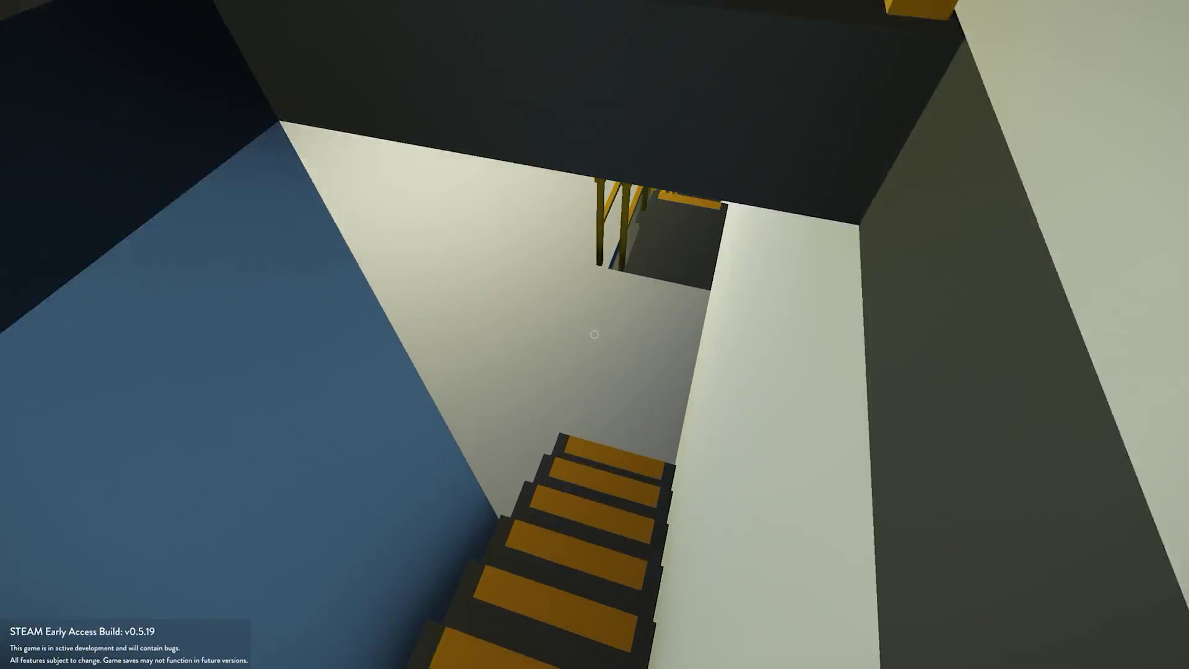
key("w")
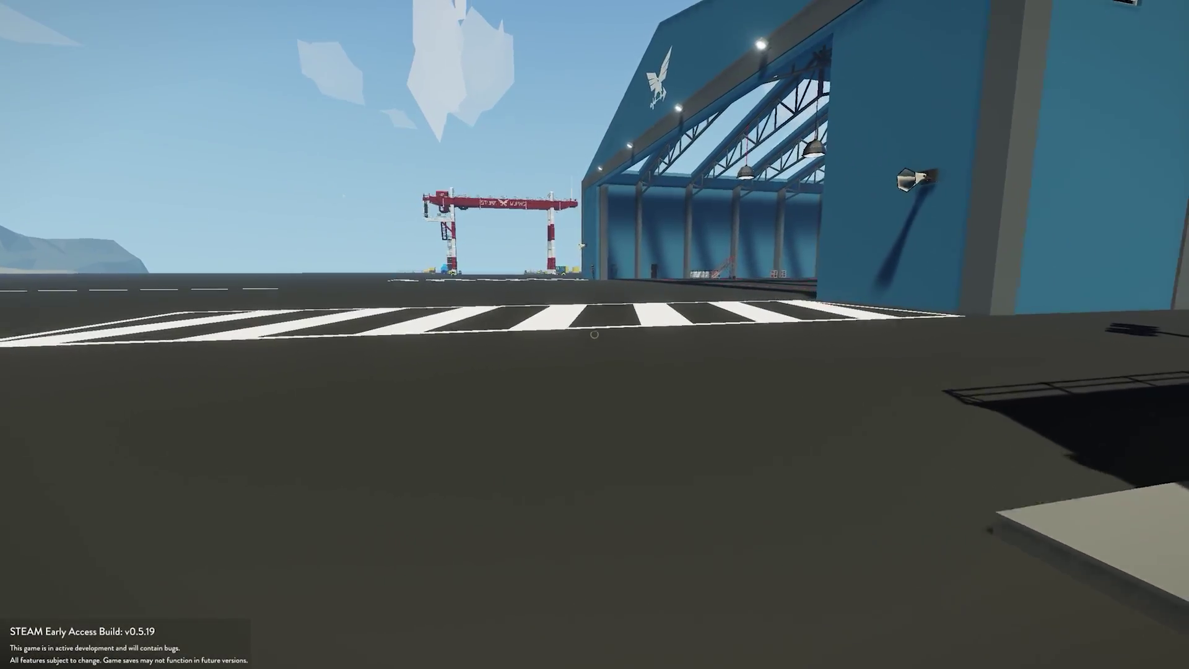
key("w")
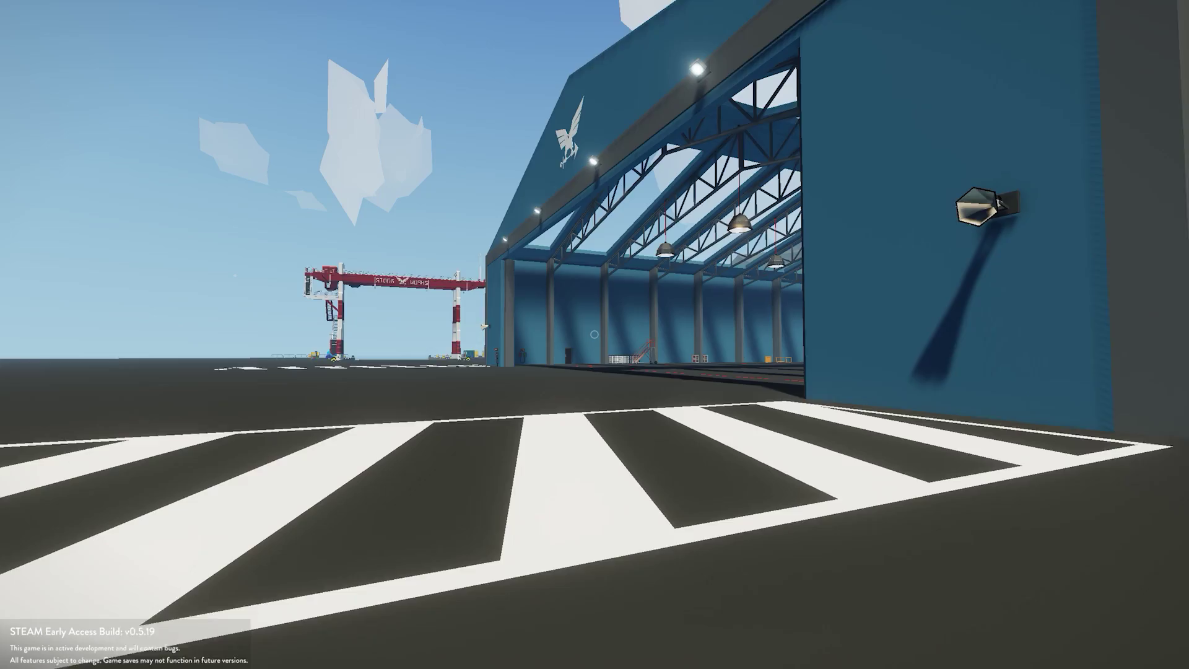
key("w")
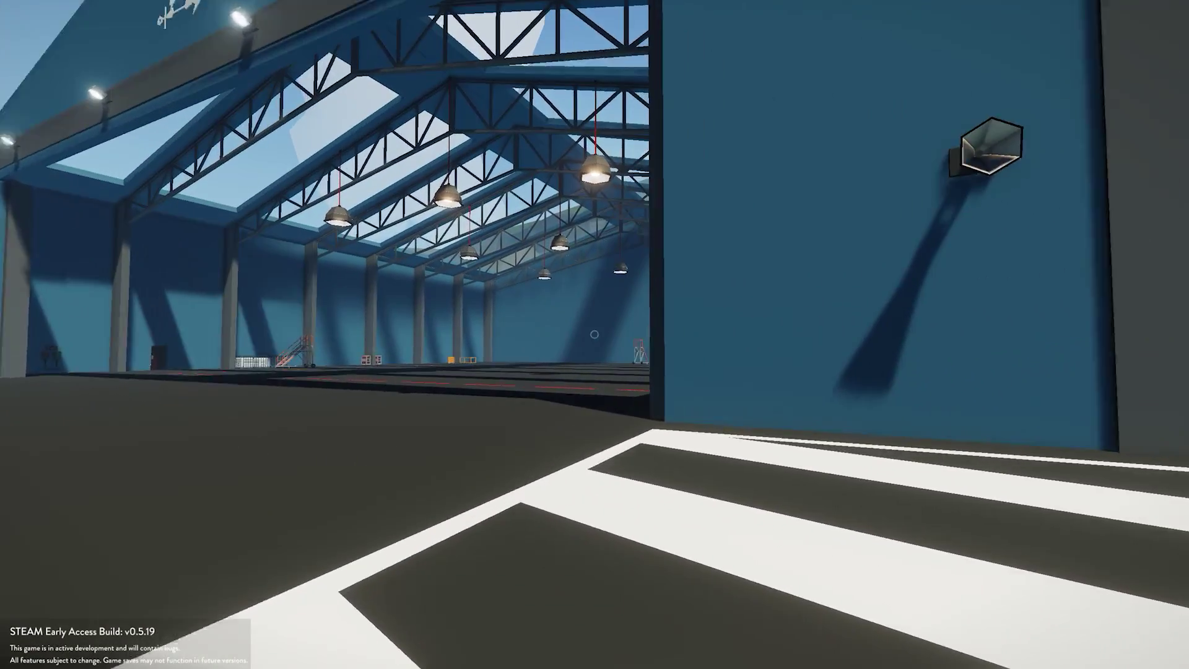
key("w")
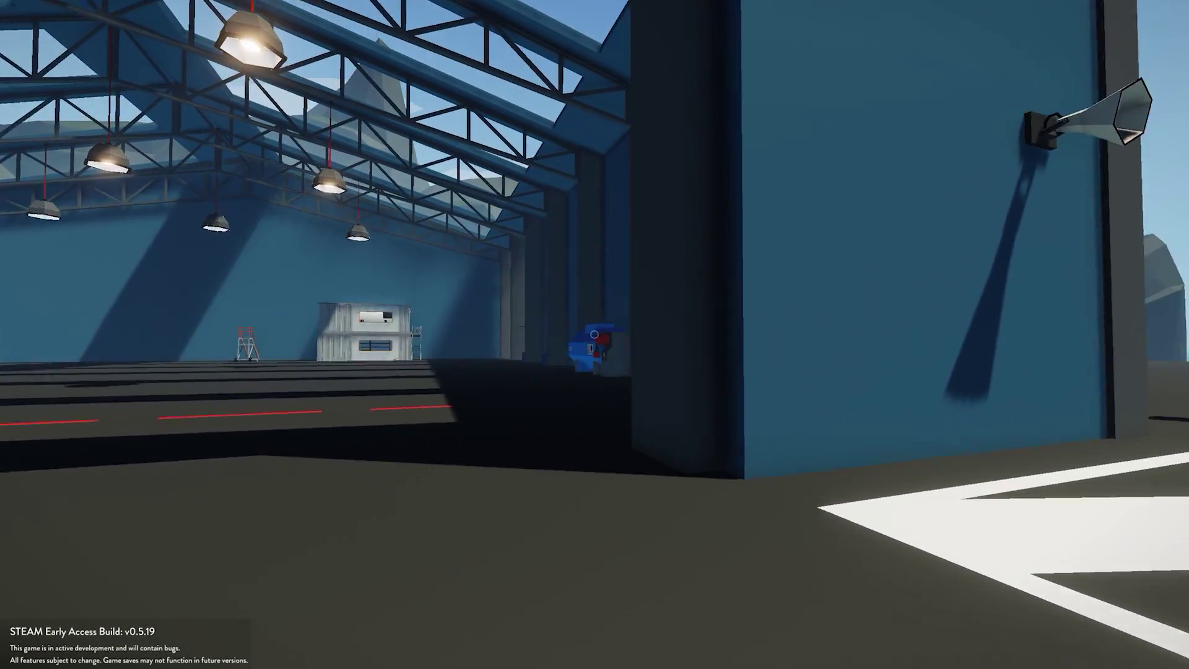
key("w")
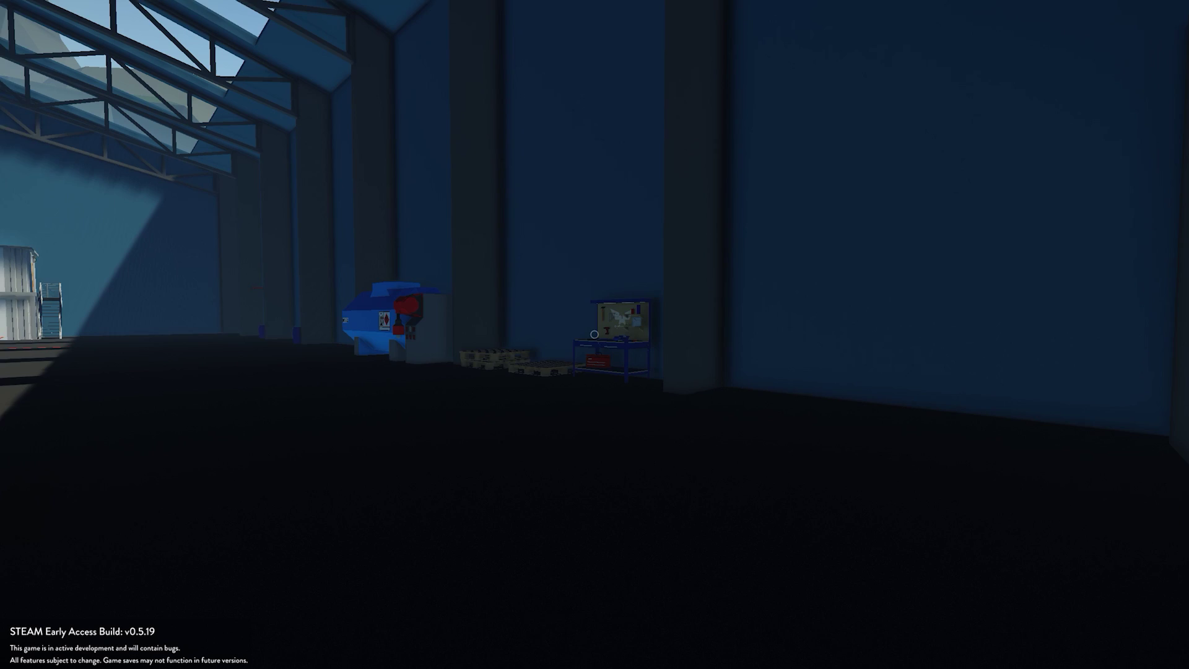
key("w")
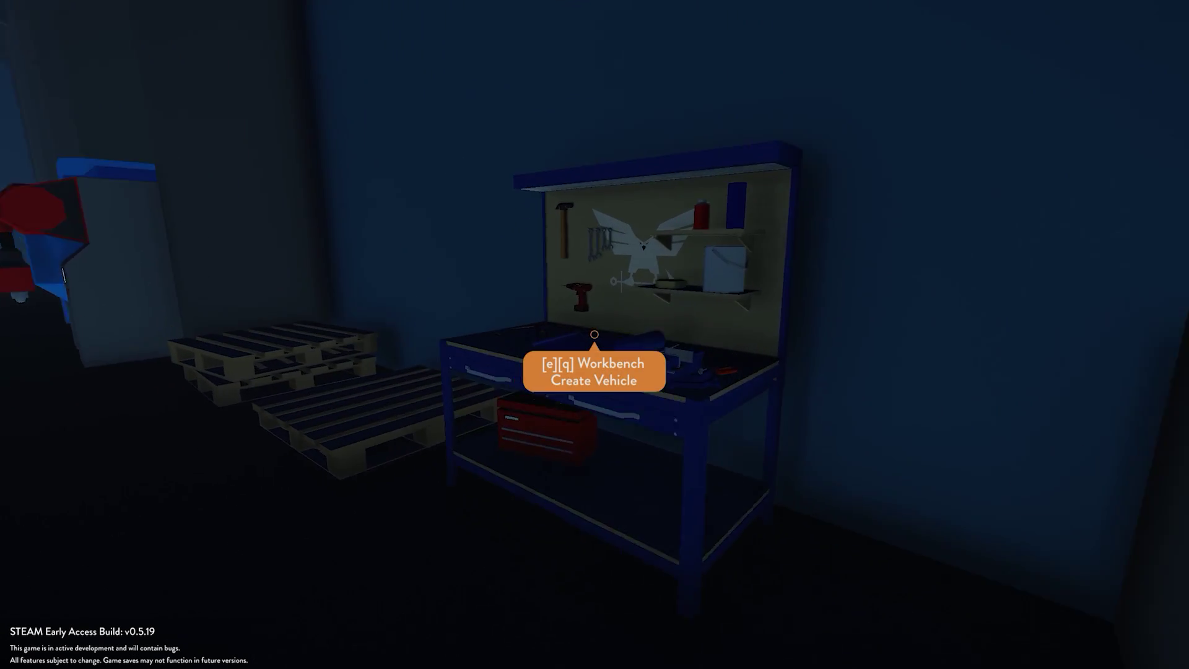
key("w")
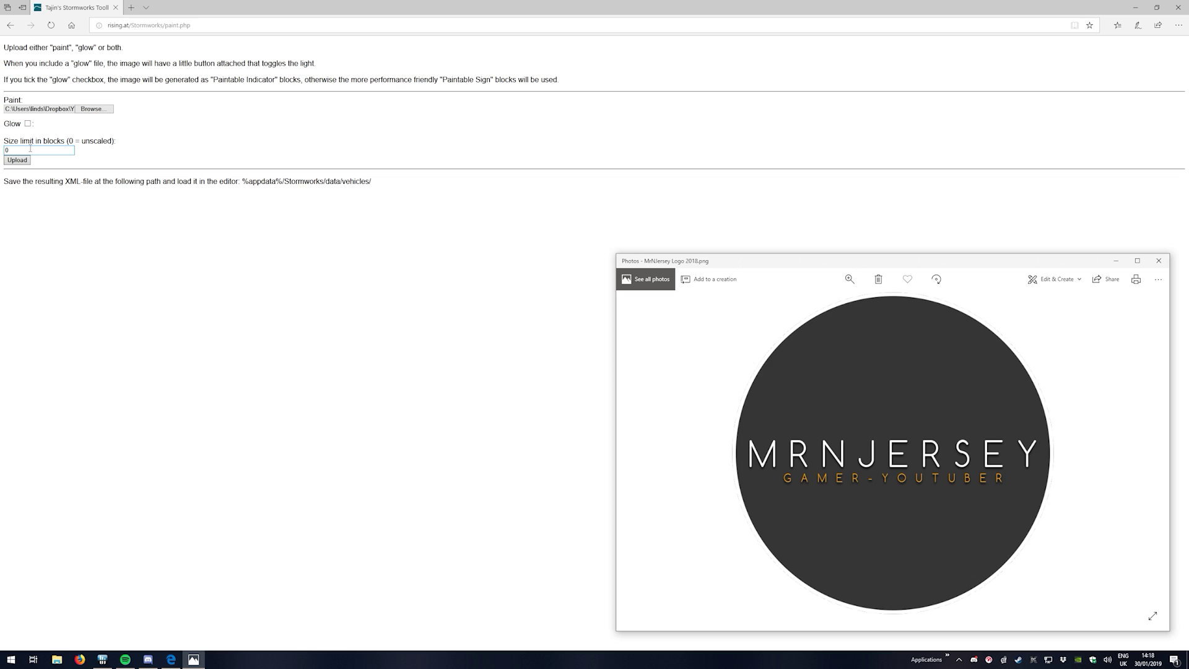
- Switch to the browser's Stormworks paint converter, set the size limit to 20 blocks, upload the image and save generated.xml
left_click(5, 151)
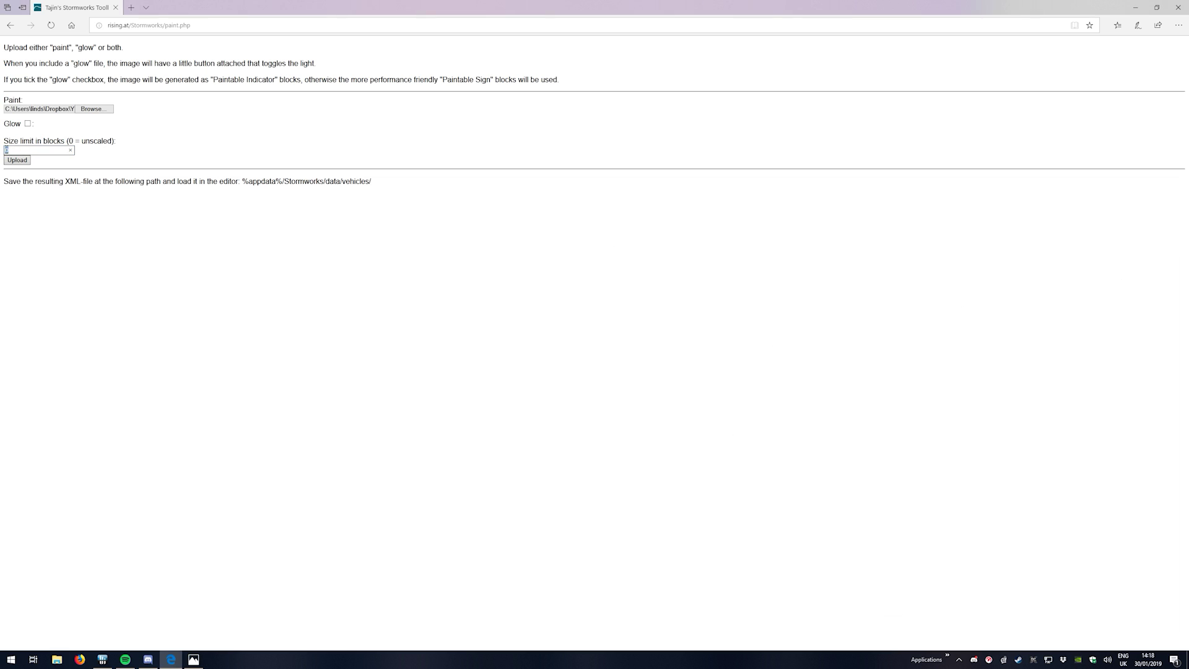
type("20")
left_click(17, 160)
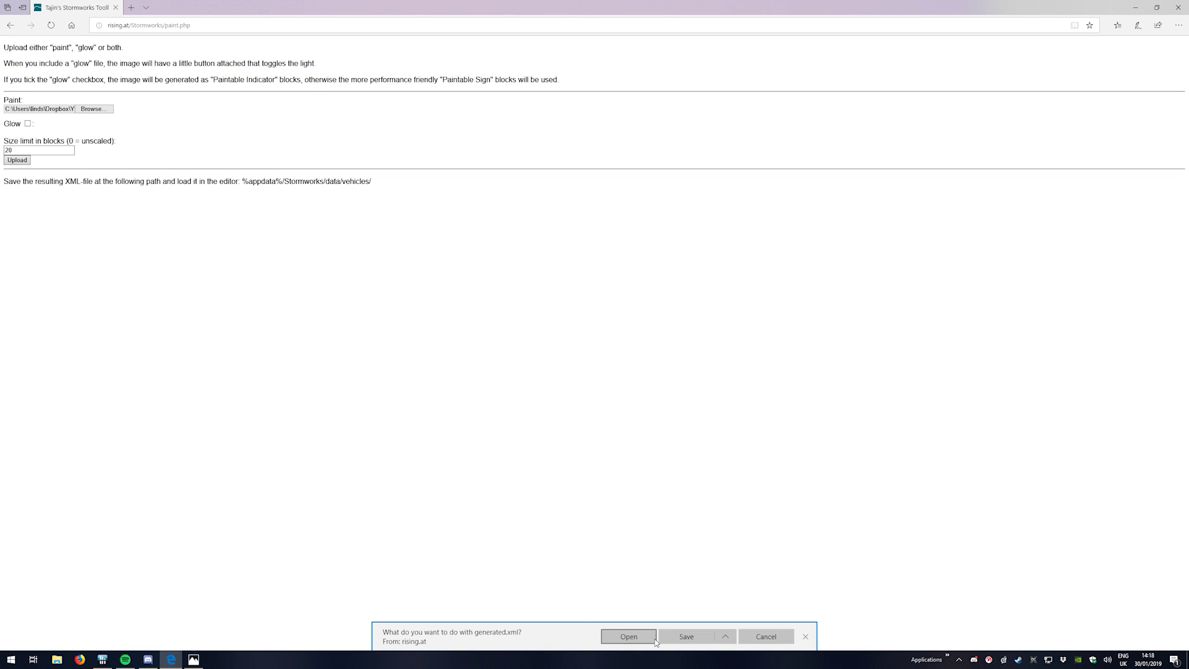
left_click(684, 637)
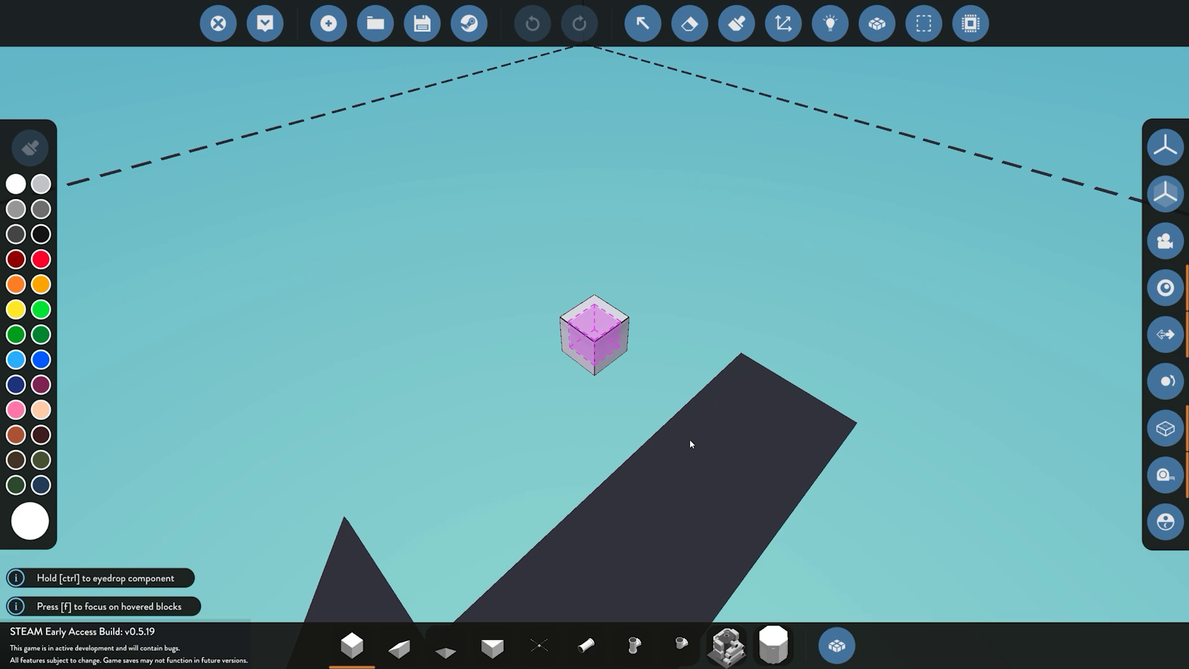
- Switch to Stormworks, load the saved vehicle LOGO JERSEY and accept the difficulty notice
left_click(376, 25)
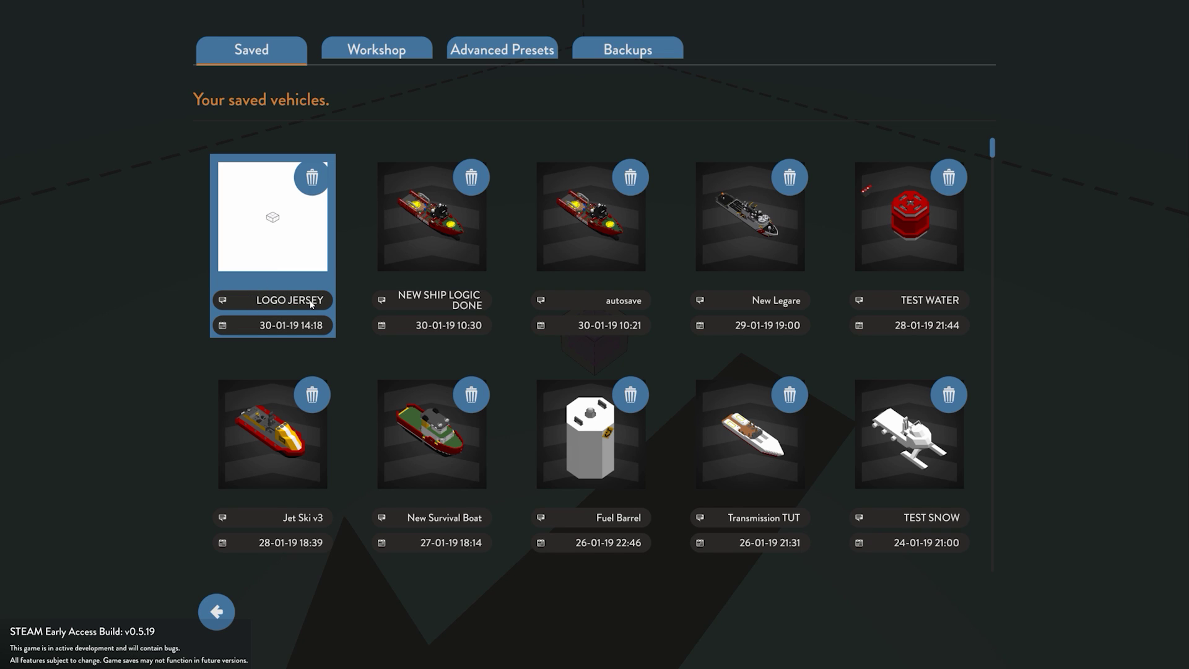
left_click(274, 240)
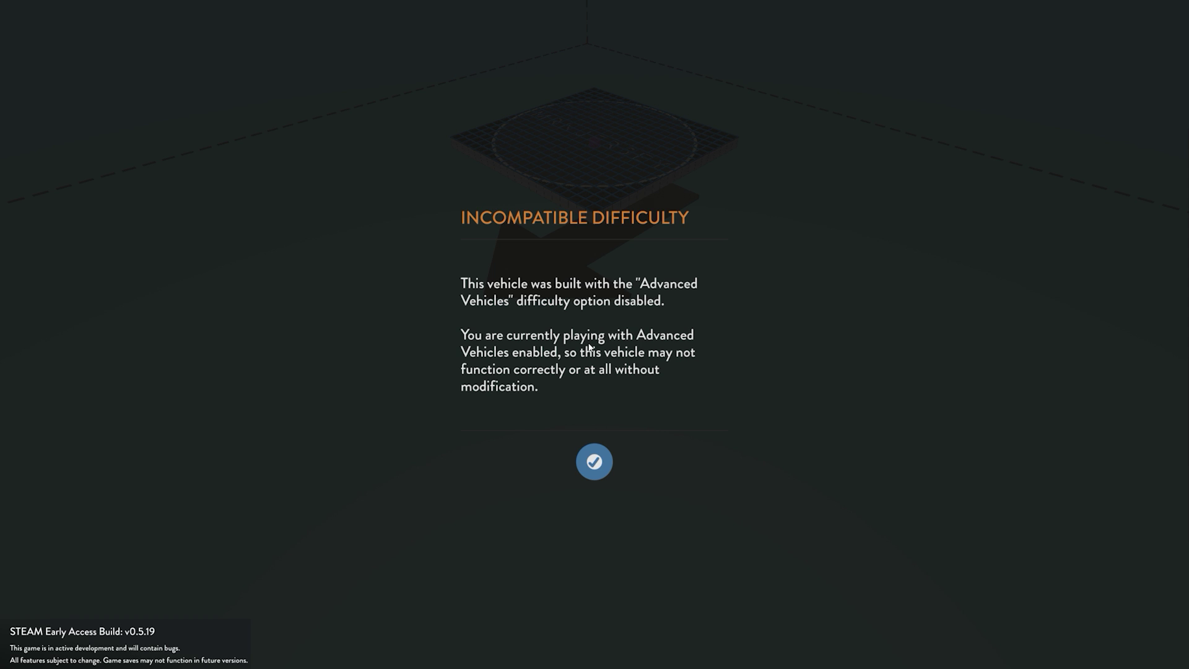
left_click(600, 477)
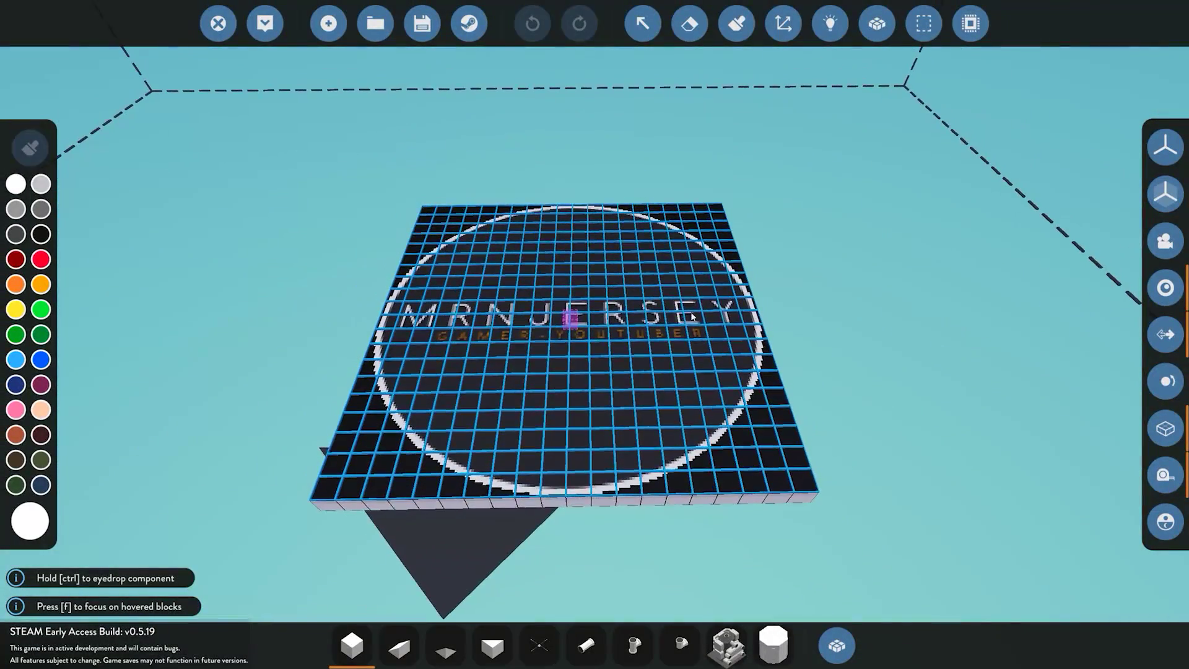
- Hide the blue surface outlines on the logo panel and inspect the lettering
left_click(1166, 335)
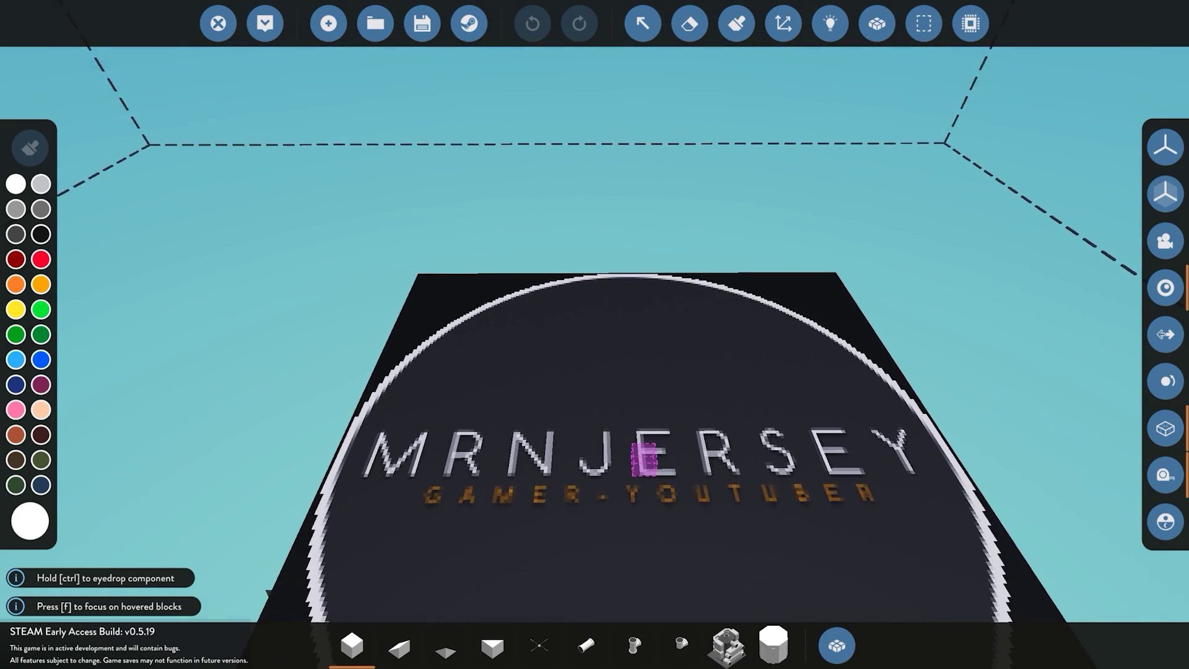
scroll(861, 310, "down", 3)
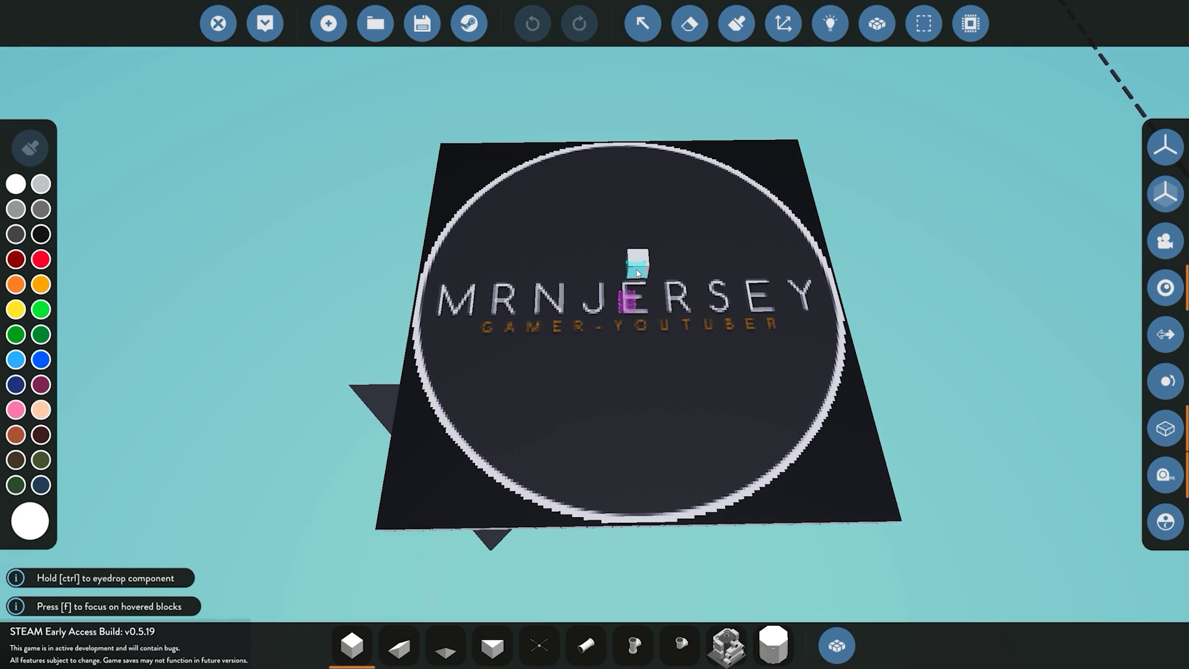
scroll(637, 273, "up", 3)
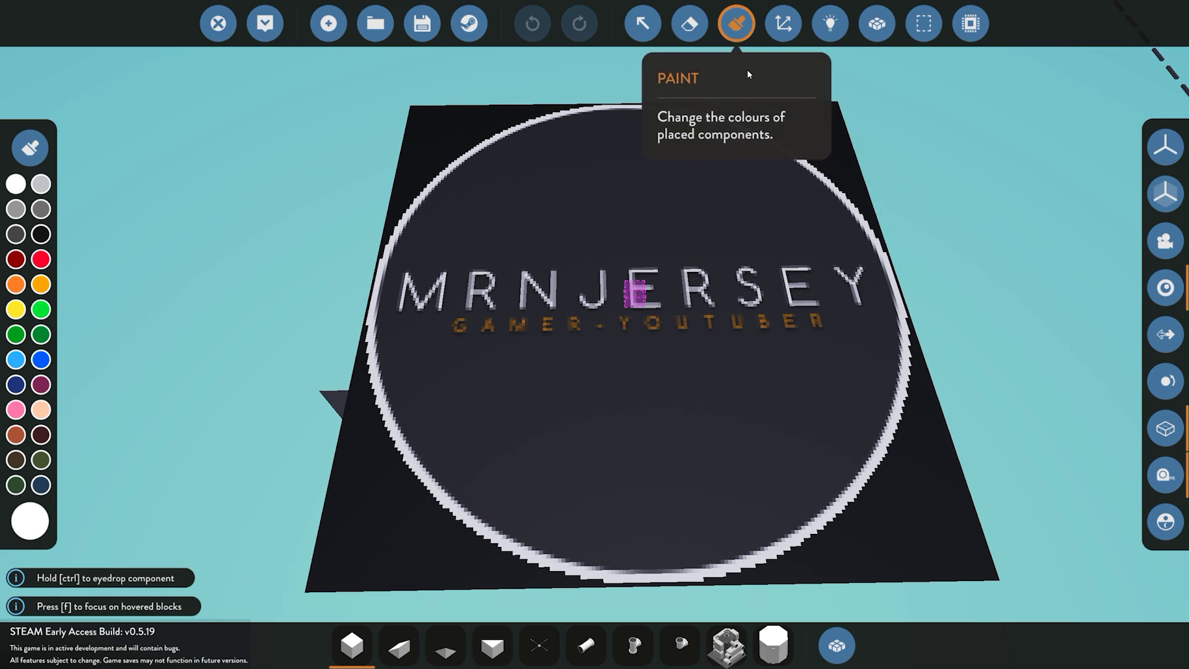
- With the Paint tool, paint a small spot in the logo's dark area and sample the surrounding dark grey
left_click(736, 24)
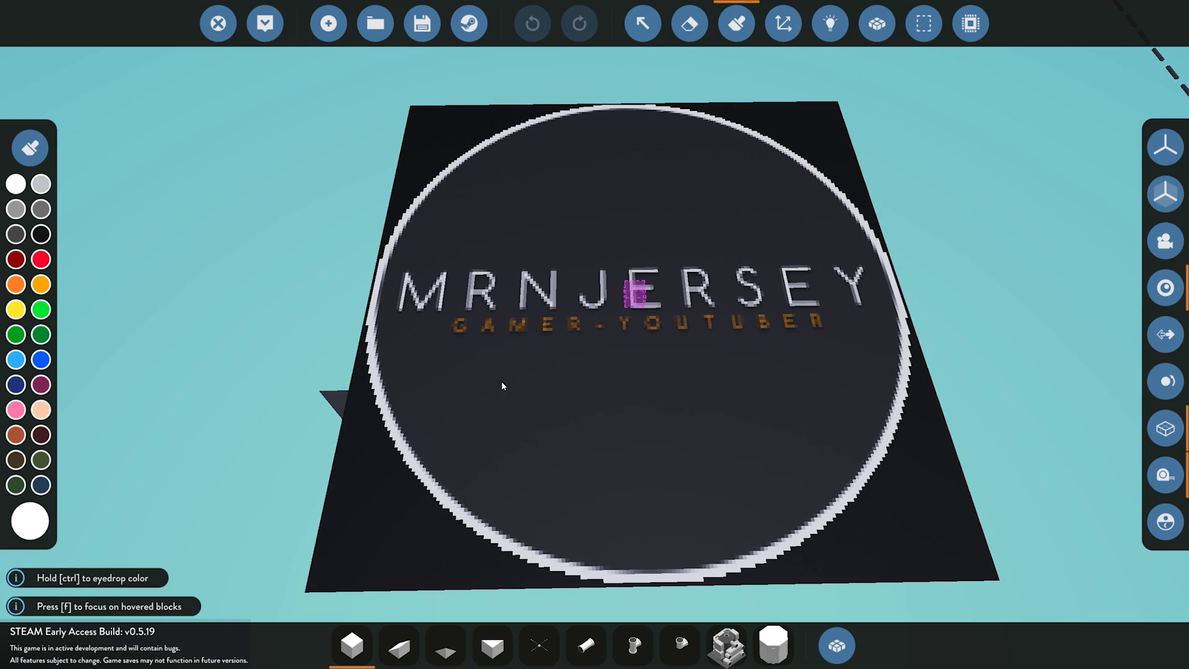
scroll(501, 385, "up", 3)
scroll(633, 465, "up", 3)
mouse_move(619, 426)
left_mouse_down()
mouse_move(633, 440)
mouse_move(625, 426)
left_mouse_up()
left_click(629, 427, "ctrl")
scroll(638, 392, "down", 5)
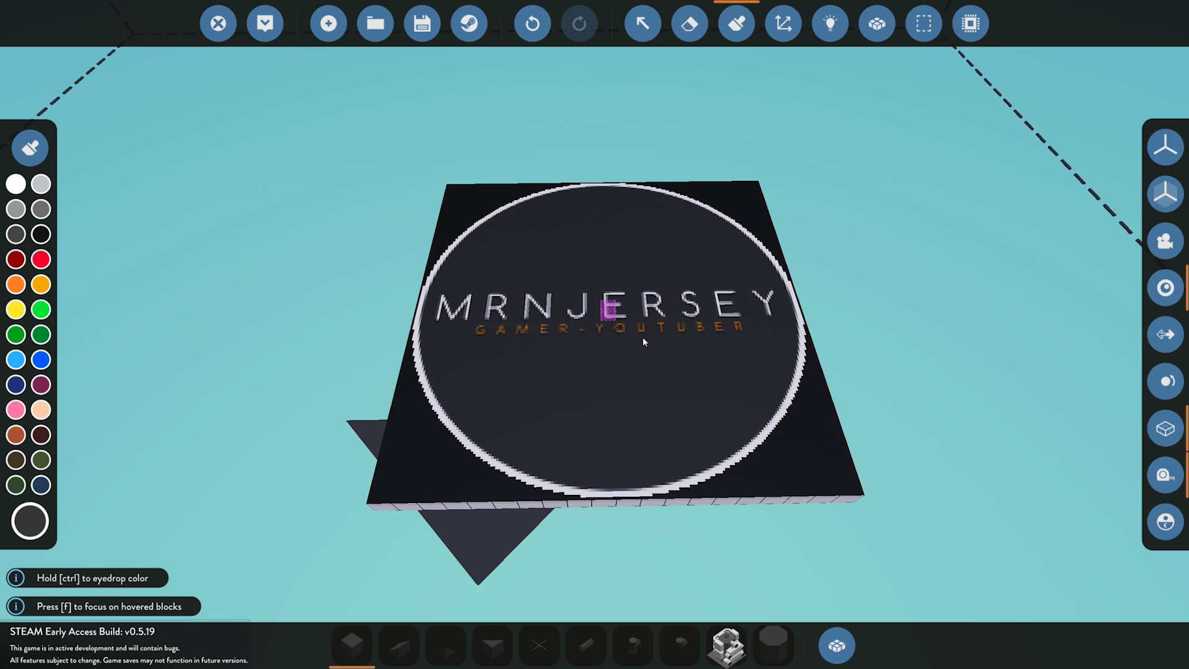
- Use the Selection Grid to expand the selection box in width and depth around the entire logo panel
left_click(915, 25)
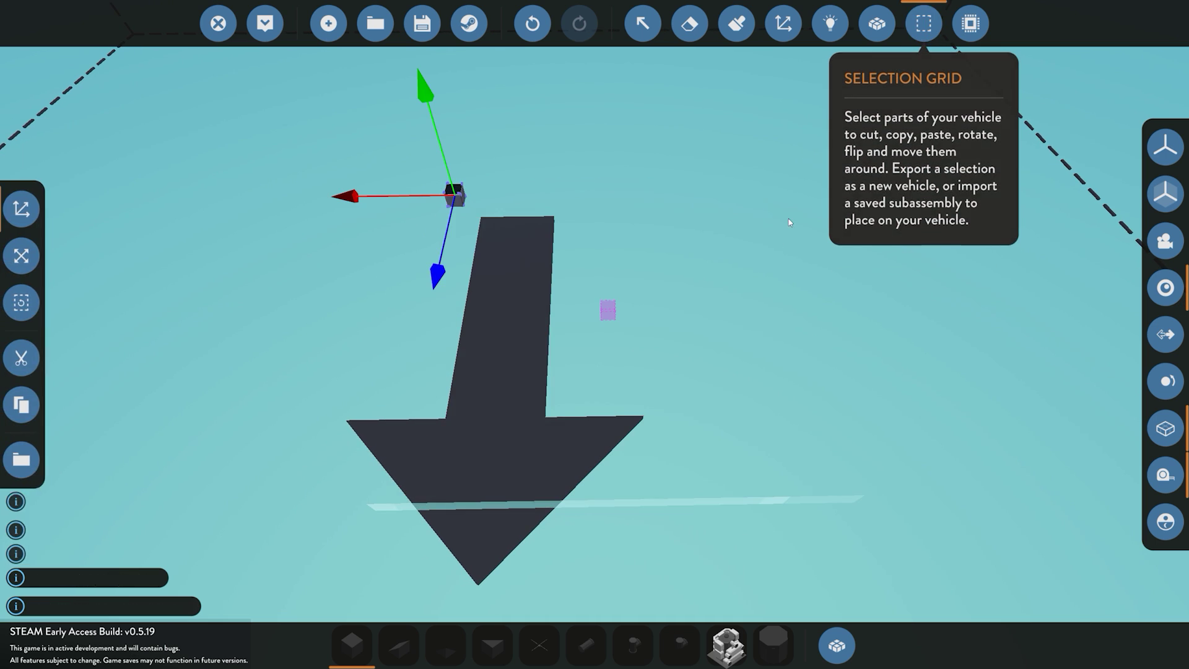
key("r")
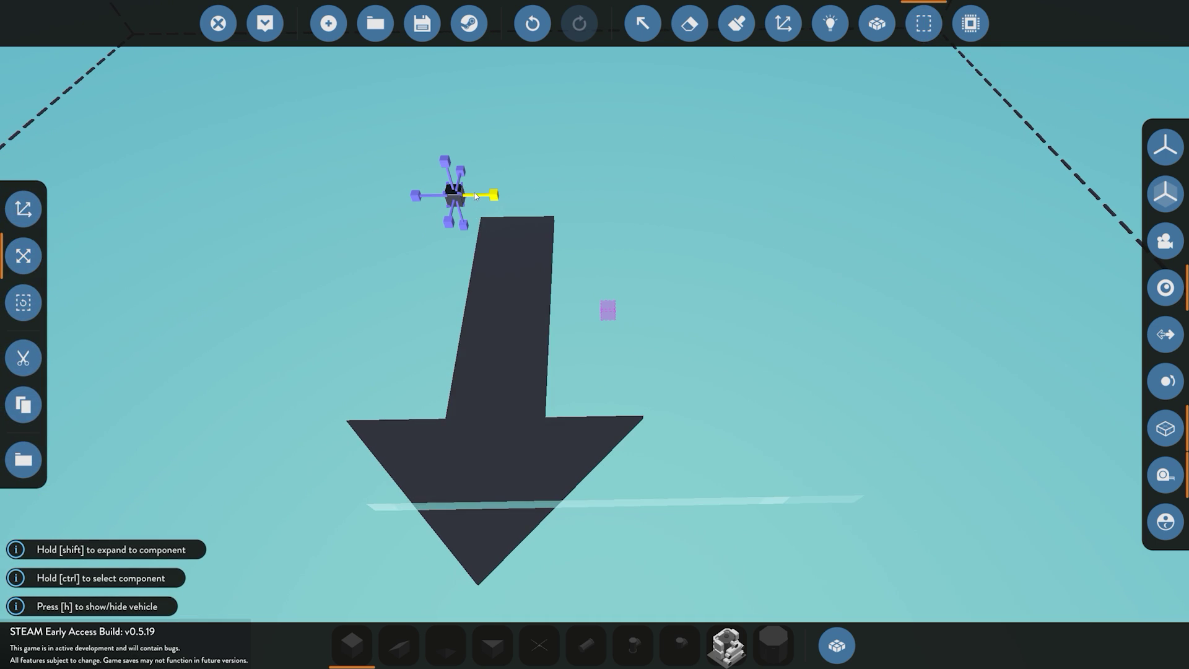
left_click_drag(493, 195, 866, 192)
left_click_drag(416, 195, 325, 199)
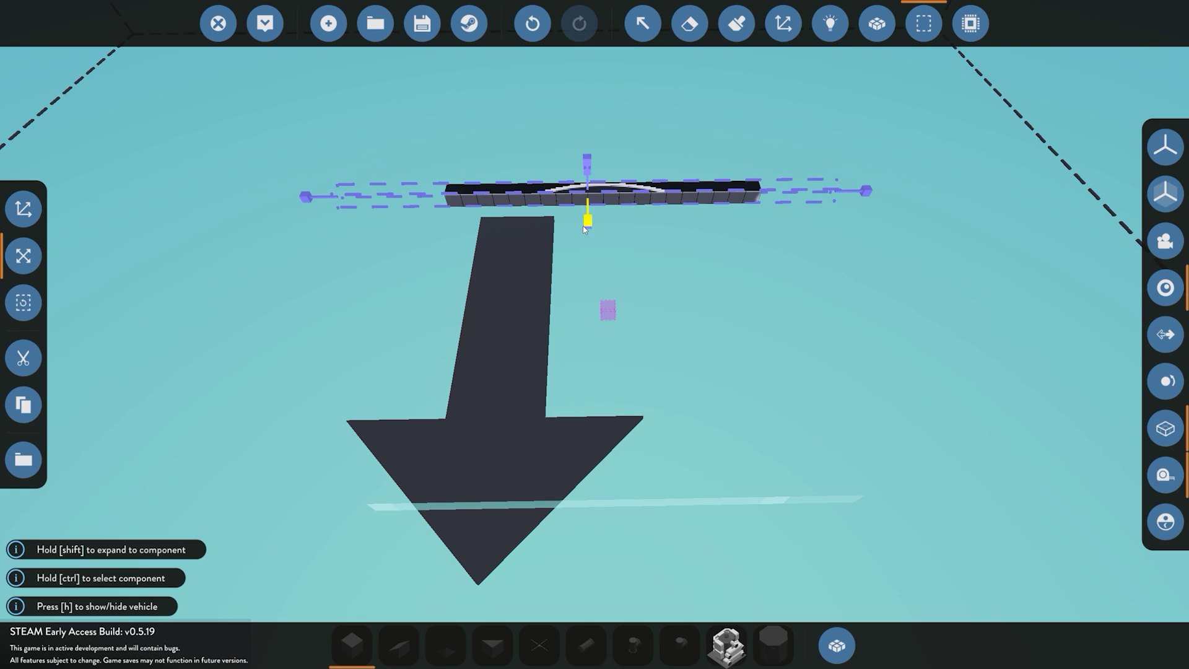
left_click_drag(587, 222, 593, 612)
left_click_drag(720, 468, 693, 263)
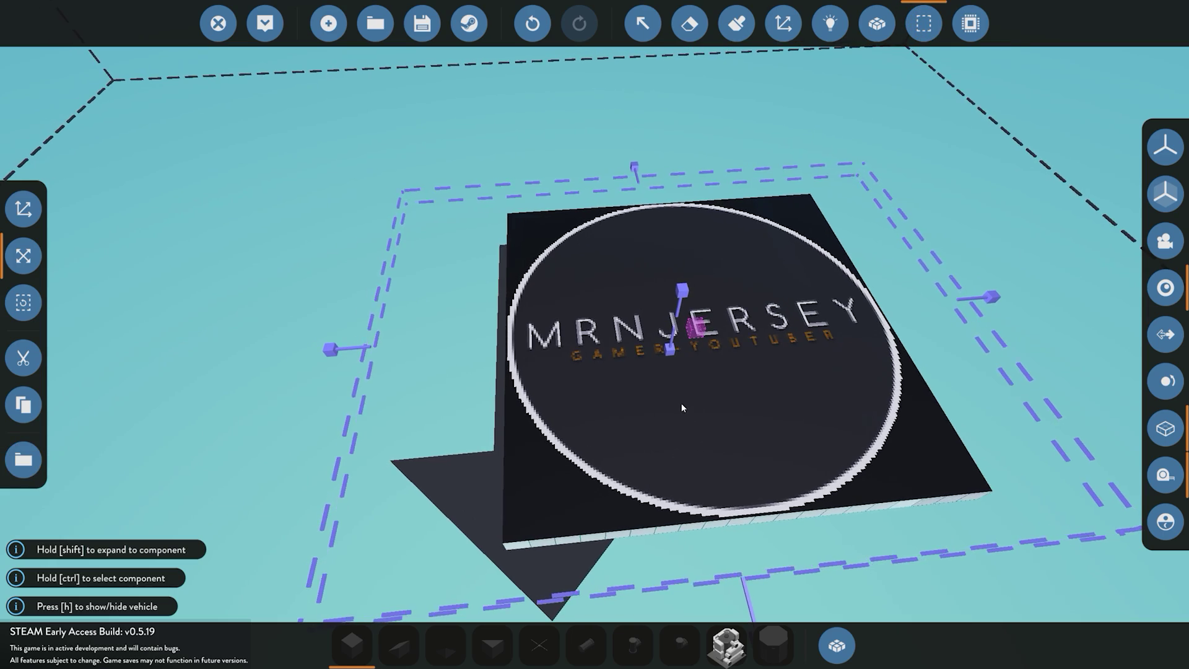
left_click_drag(681, 402, 805, 186)
- Check the logo panel in the Logic view for connection nodes, and return to the normal build view
left_click(830, 24)
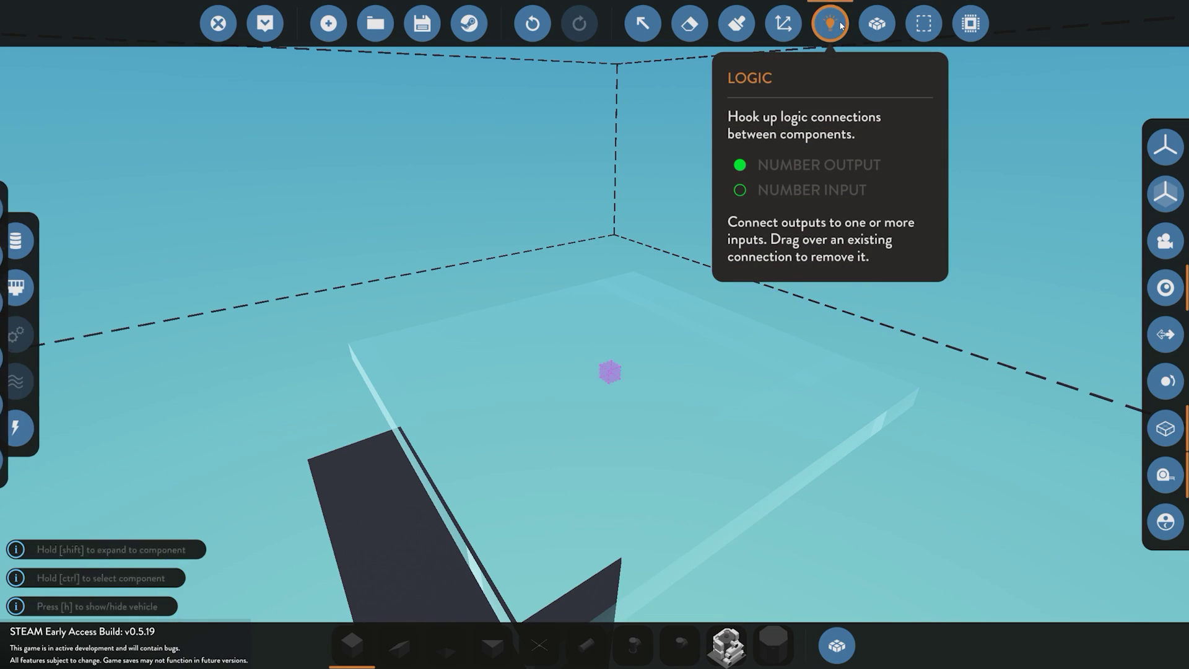
left_click_drag(426, 388, 571, 421)
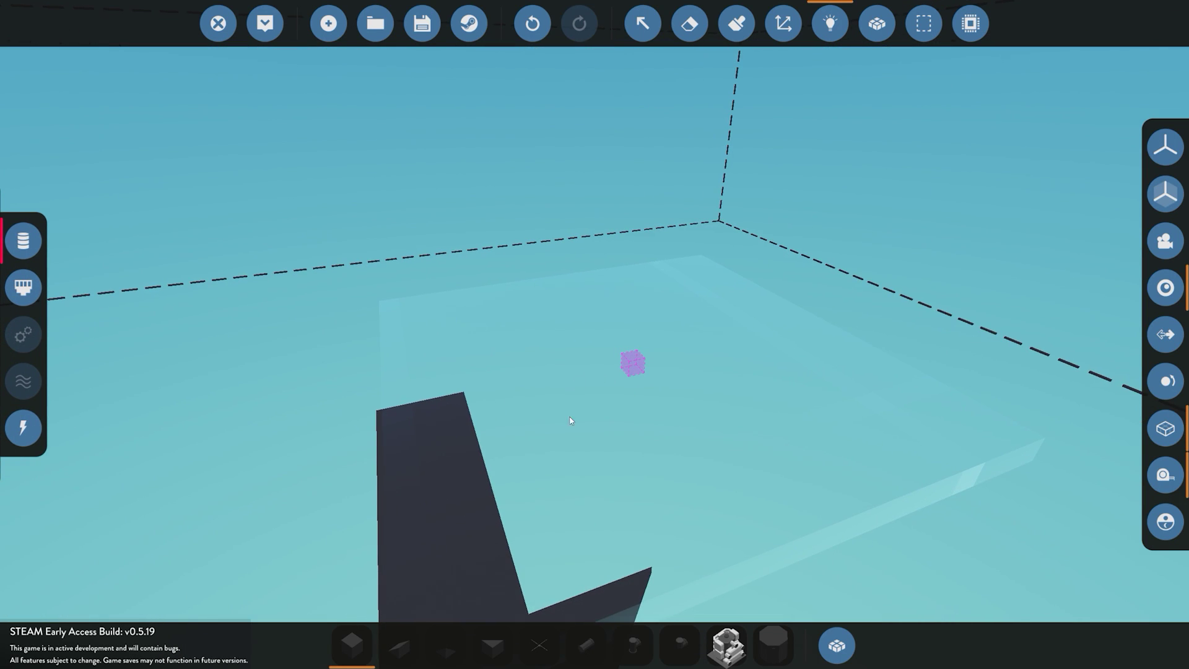
left_click(828, 24)
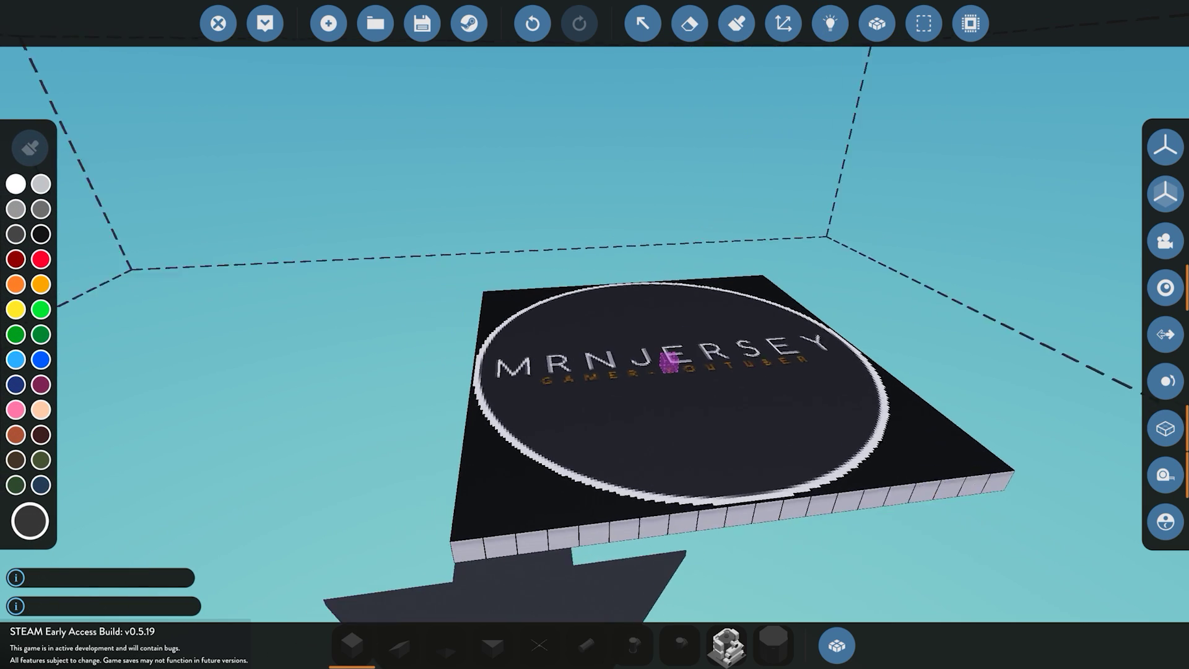
left_click_drag(819, 243, 818, 243)
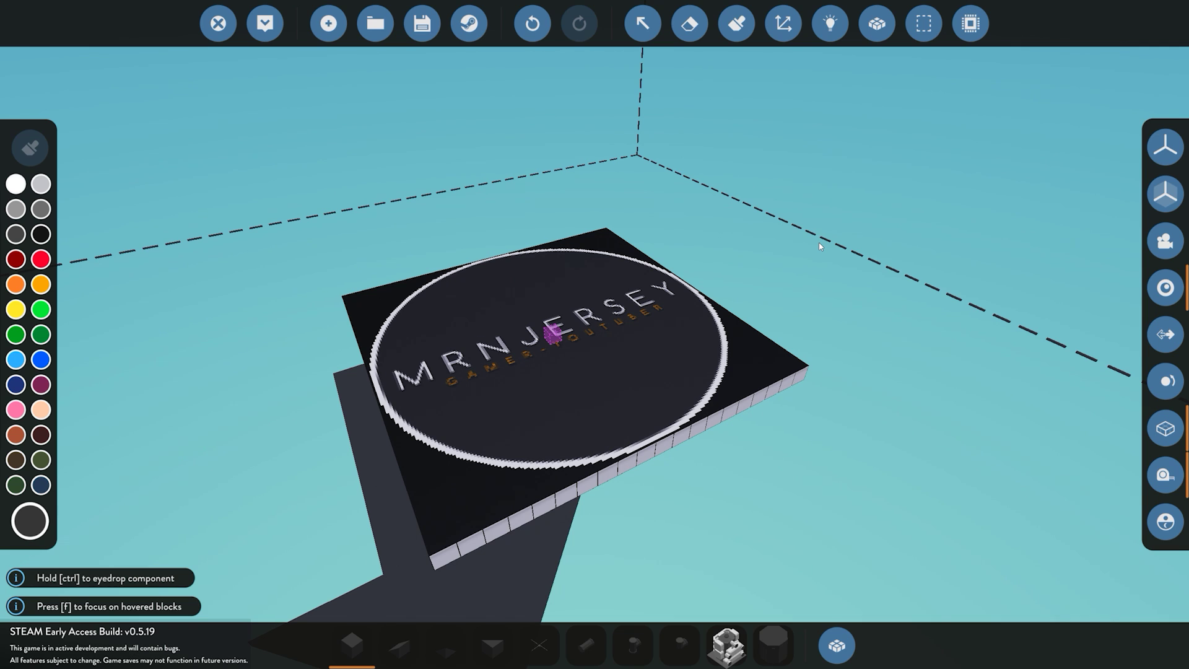
key("a")
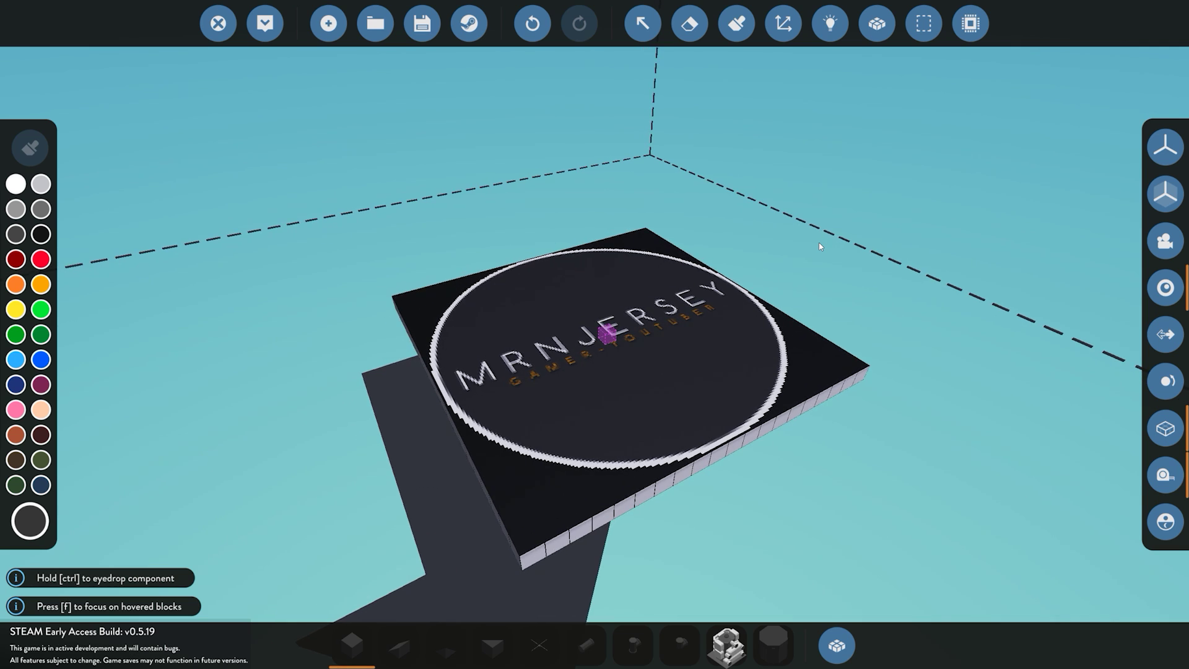